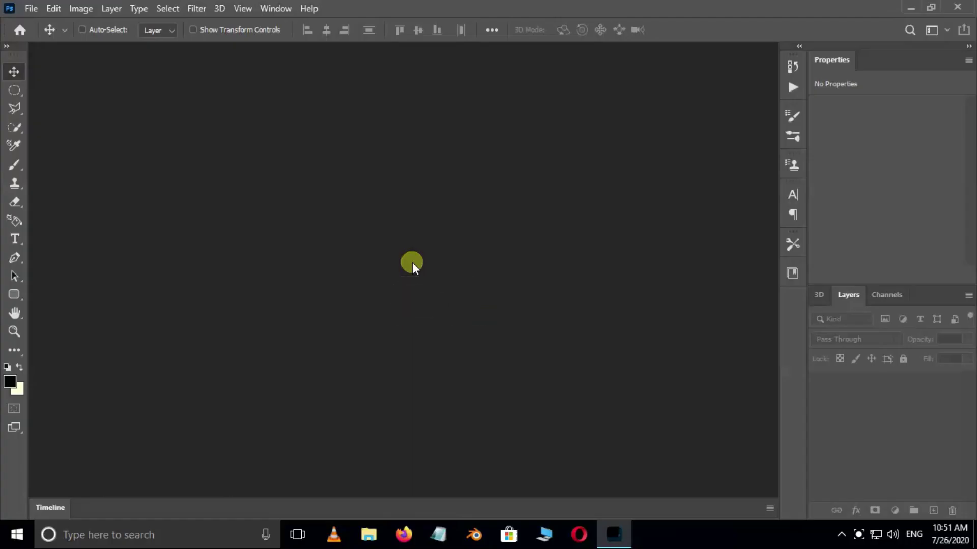
Step: Open the woman-in-black photo, duplicate it as Layer 1, and hide the Background layer
{"action": "key", "text": "ctrl+o"}
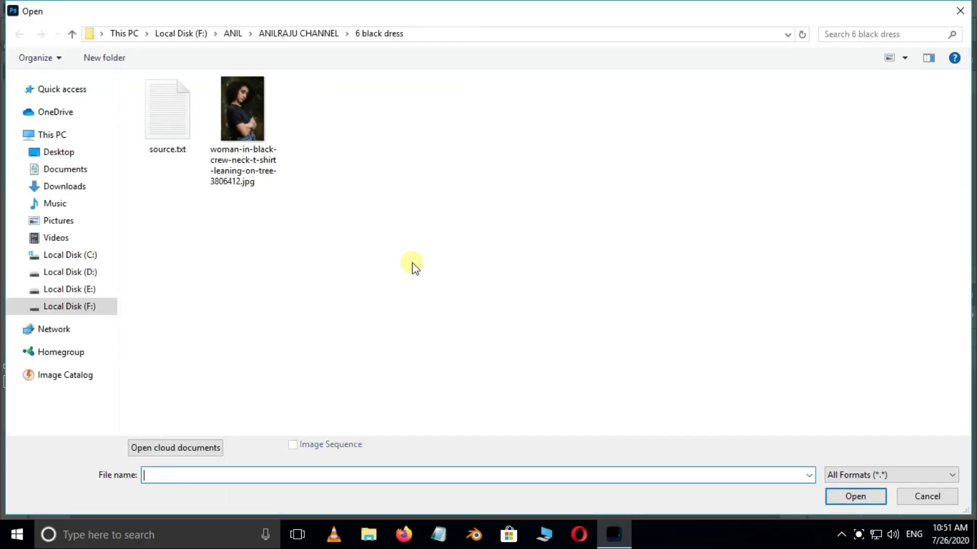
{"action": "left_click", "coordinate": [251, 128]}
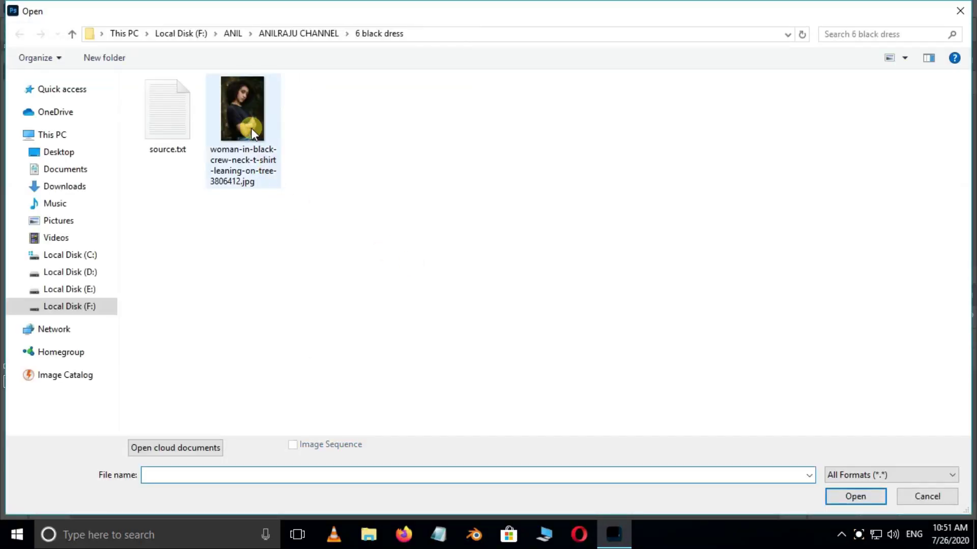
{"action": "left_click", "coordinate": [854, 497]}
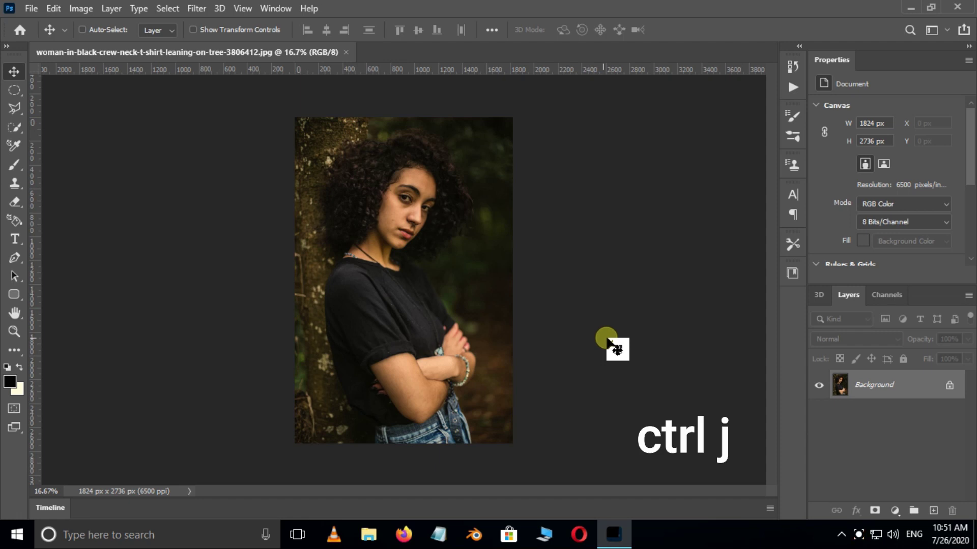
{"action": "key", "text": "ctrl+j"}
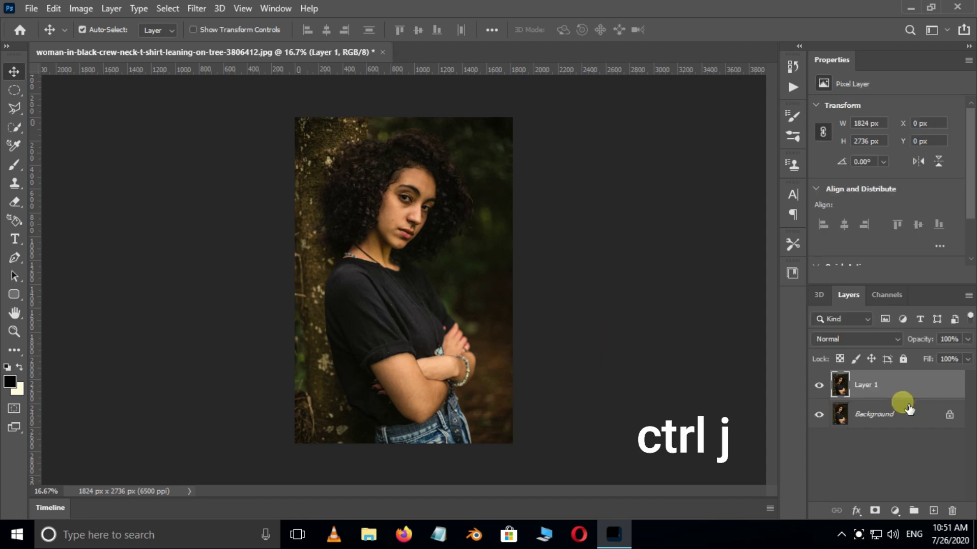
{"action": "left_click", "coordinate": [819, 414]}
Step: Crop to 2723 x 2879 px, trimming the bottom and extending the top and sides
{"action": "key", "text": "c"}
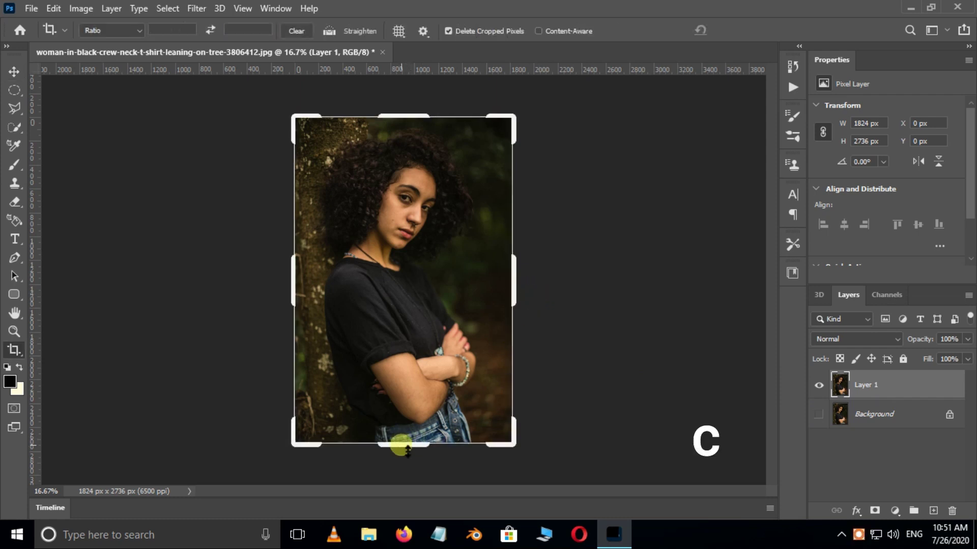
{"action": "left_click_drag", "start_coordinate": [403, 450], "coordinate": [412, 440]}
{"action": "left_click_drag", "start_coordinate": [409, 124], "coordinate": [414, 103]}
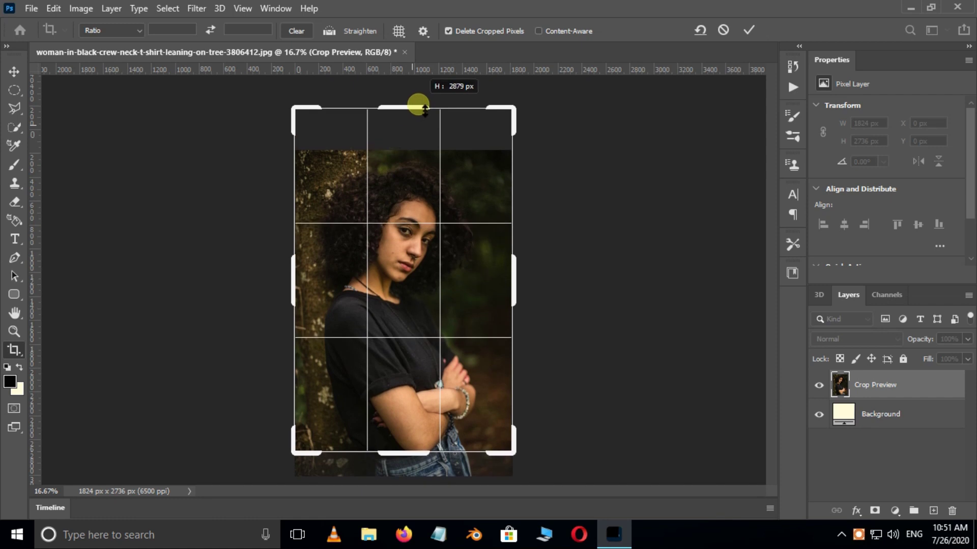
{"action": "left_click_drag", "start_coordinate": [519, 282], "coordinate": [540, 274]}
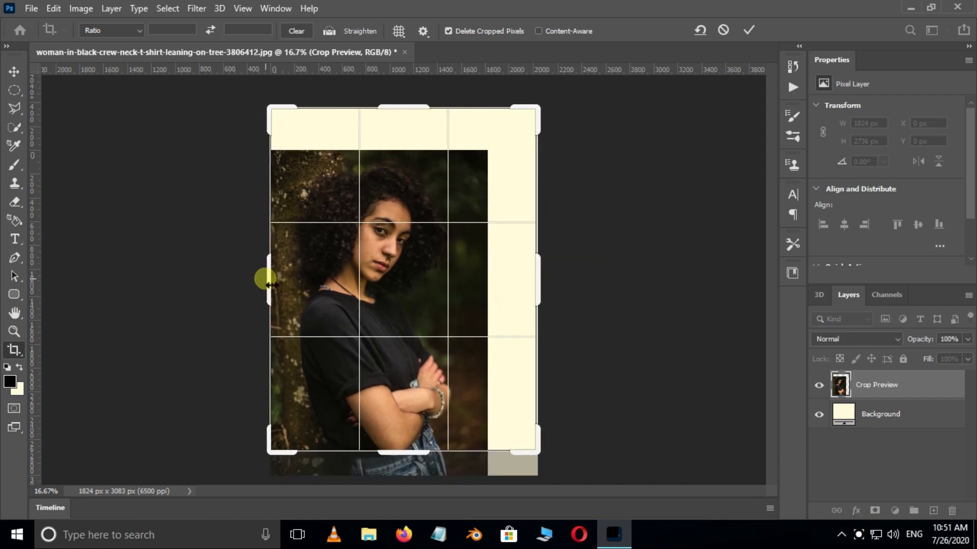
{"action": "left_click_drag", "start_coordinate": [265, 277], "coordinate": [244, 284]}
{"action": "key", "text": "Return"}
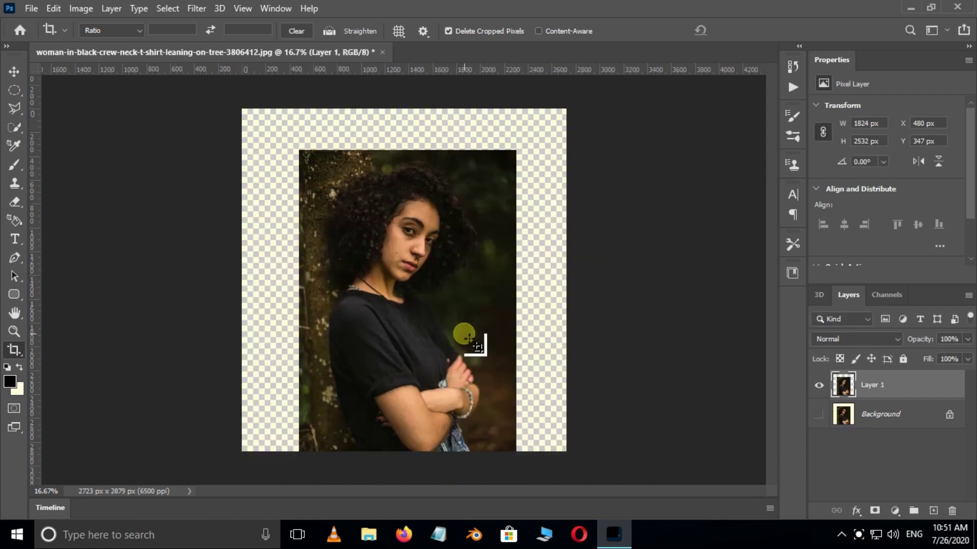
Step: Add a Black & White adjustment layer above Layer 1 to make the portrait monochrome
{"action": "key", "text": "v"}
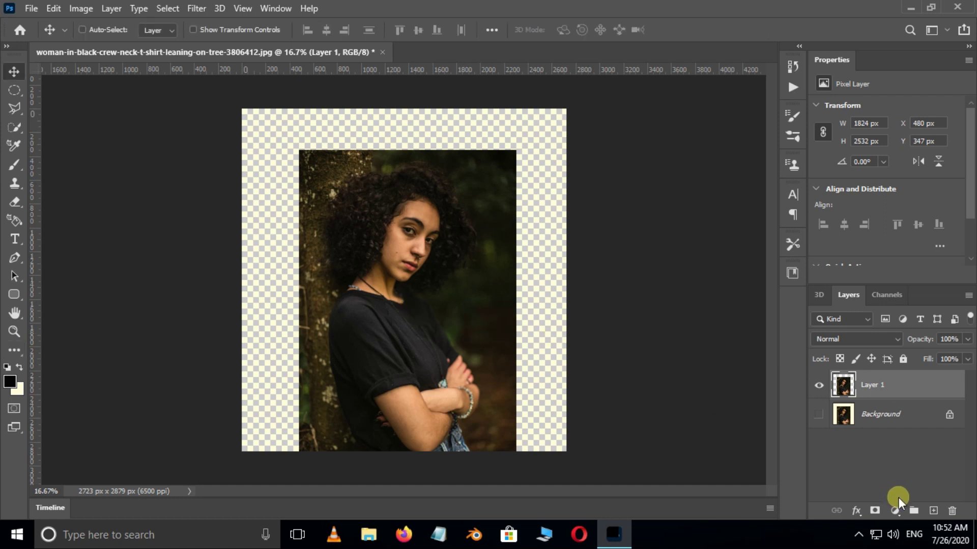
{"action": "left_click", "coordinate": [894, 510]}
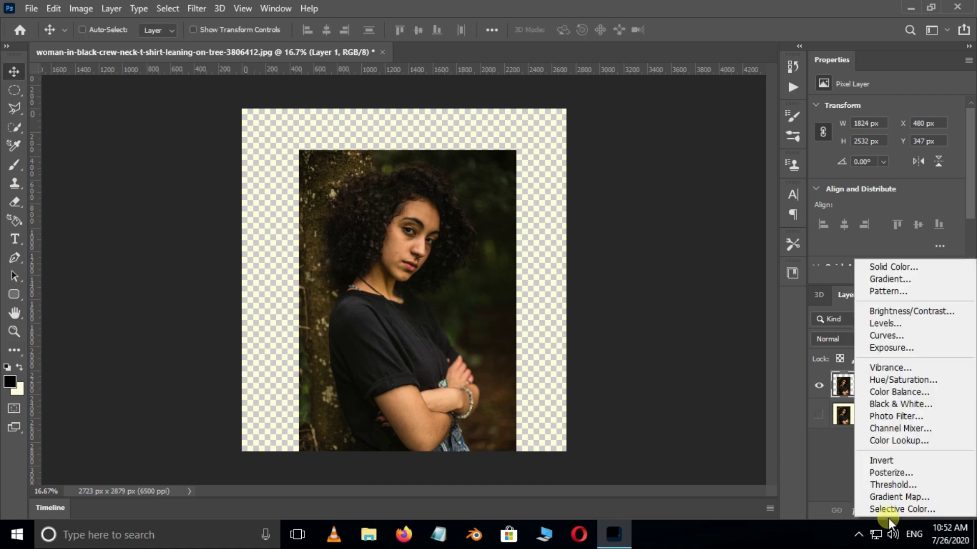
{"action": "left_click", "coordinate": [896, 405]}
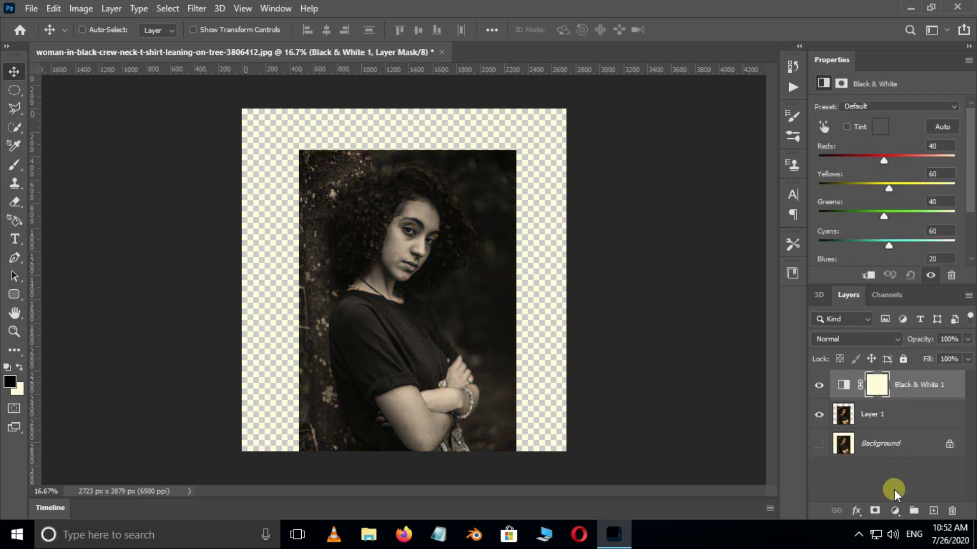
{"action": "left_click", "coordinate": [894, 510]}
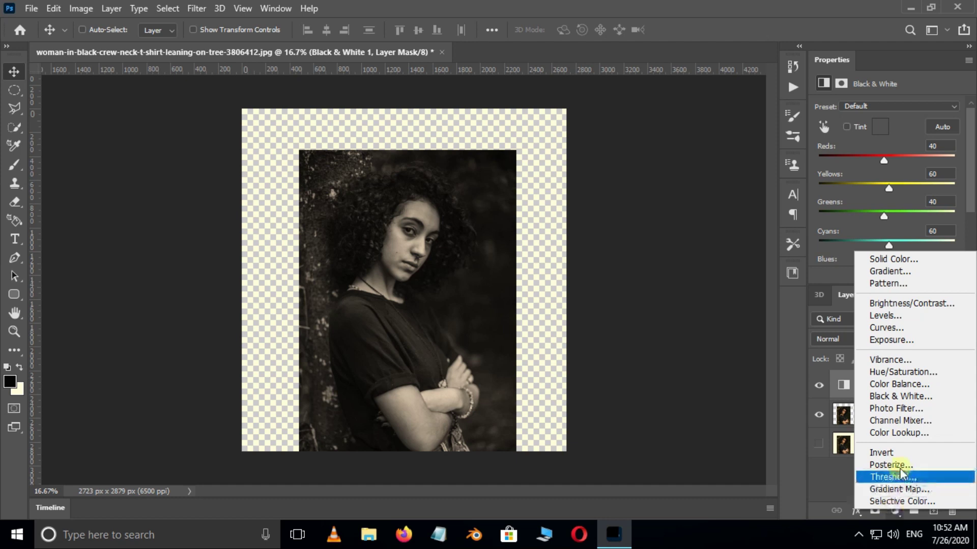
Step: Add a Curves adjustment with an S-curve that lifts highlights and deepens shadows
{"action": "left_click", "coordinate": [886, 327]}
{"action": "left_click_drag", "start_coordinate": [883, 327], "coordinate": [592, 286]}
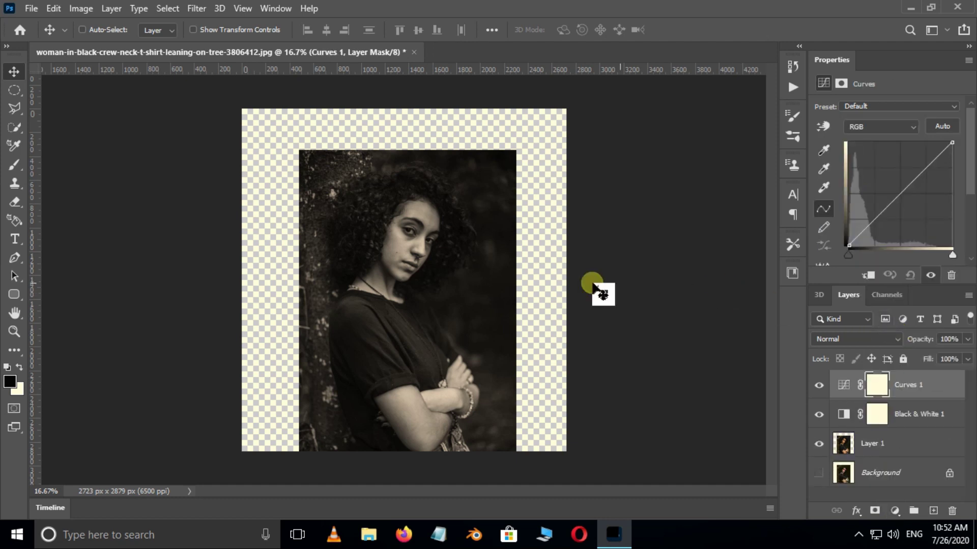
{"action": "key", "text": "ctrl+plus"}
{"action": "left_click", "coordinate": [882, 224]}
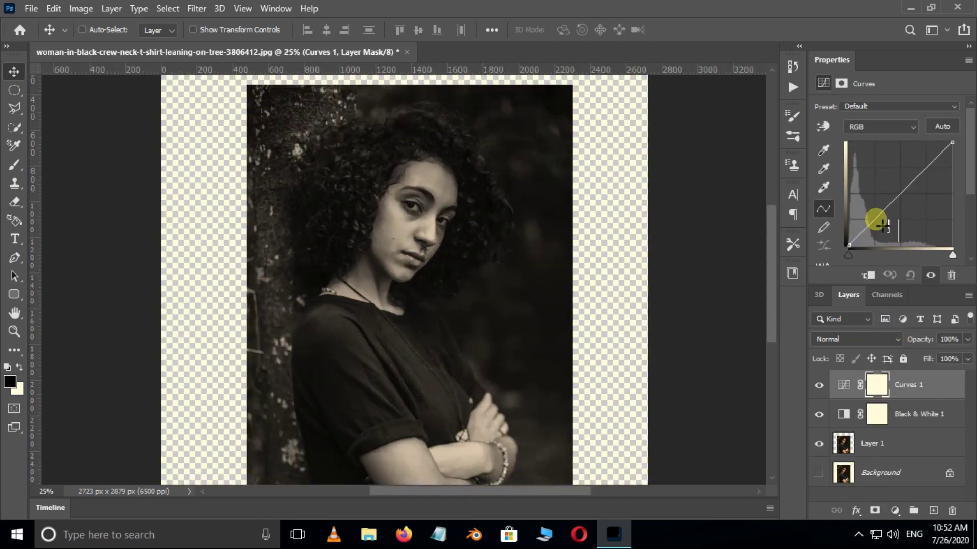
{"action": "left_click_drag", "start_coordinate": [920, 176], "coordinate": [919, 171]}
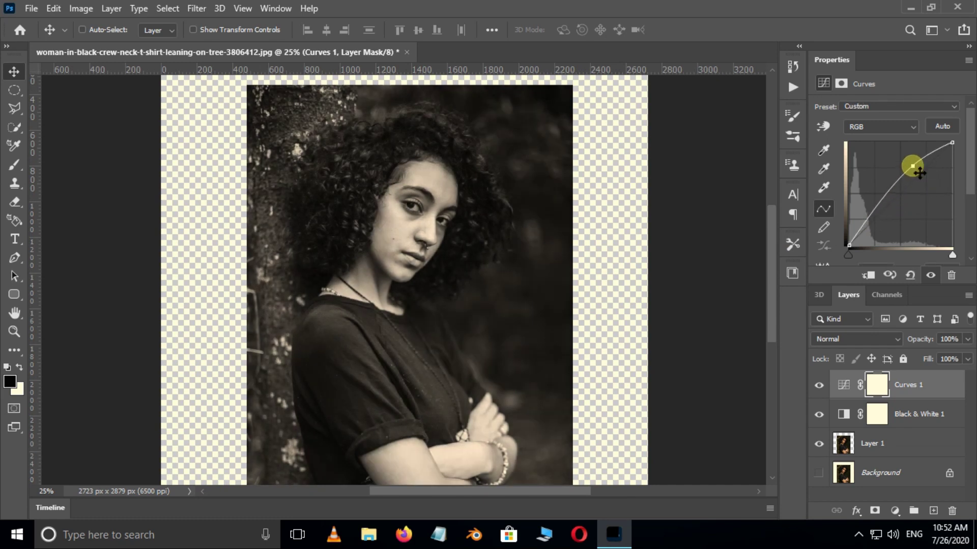
{"action": "left_click_drag", "start_coordinate": [886, 211], "coordinate": [898, 219]}
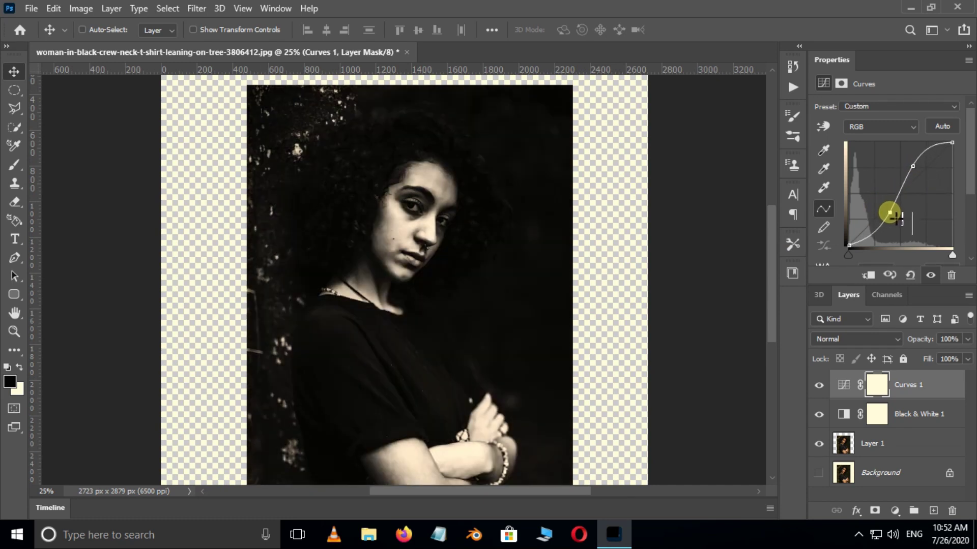
{"action": "left_click_drag", "start_coordinate": [915, 174], "coordinate": [921, 176]}
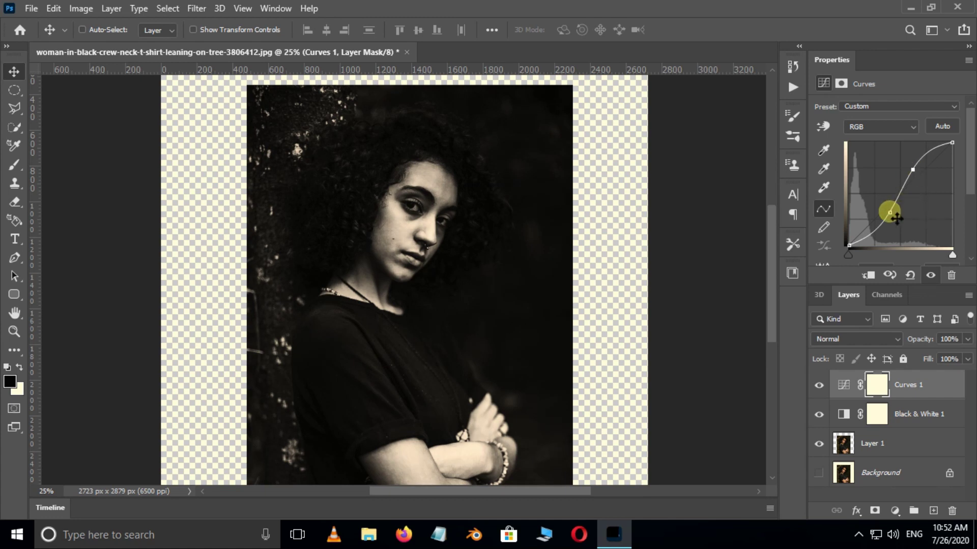
{"action": "left_click_drag", "start_coordinate": [896, 219], "coordinate": [898, 219]}
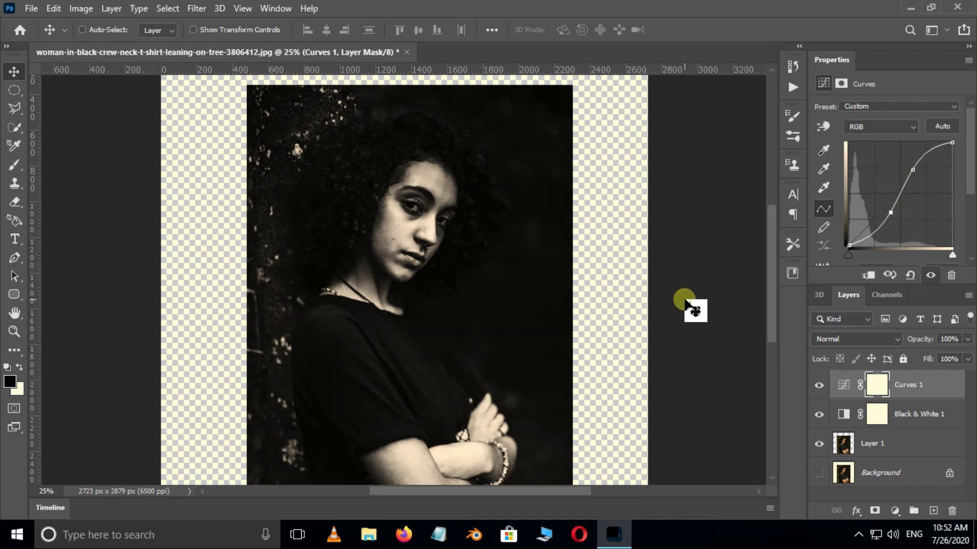
Step: Add empty Layer 2 and set up a black brush at 900 px
{"action": "left_click", "coordinate": [935, 511]}
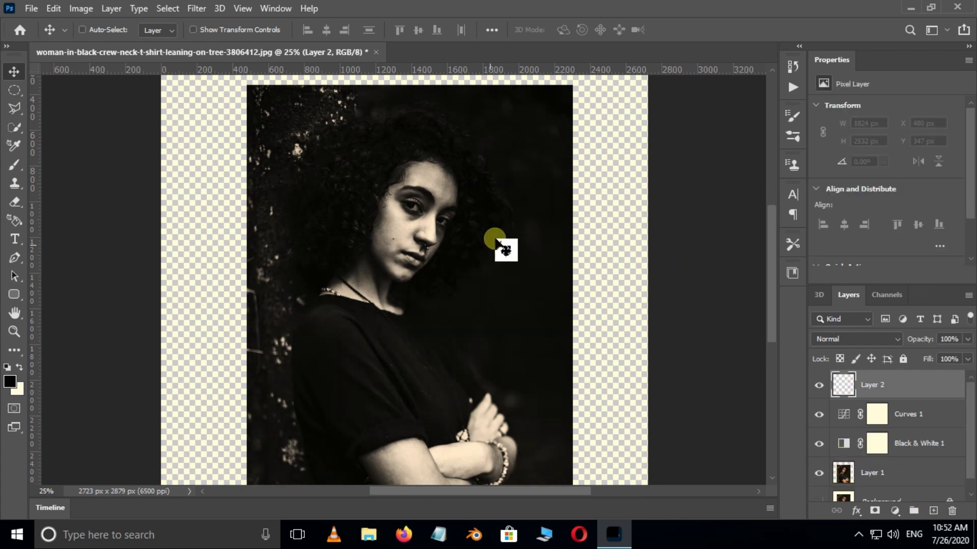
{"action": "left_click", "coordinate": [15, 165]}
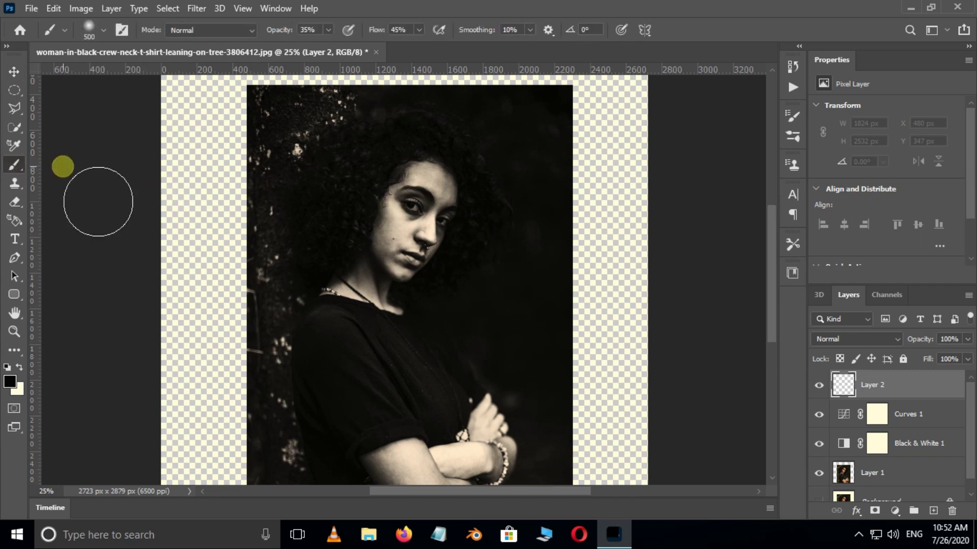
{"action": "left_click", "coordinate": [10, 382]}
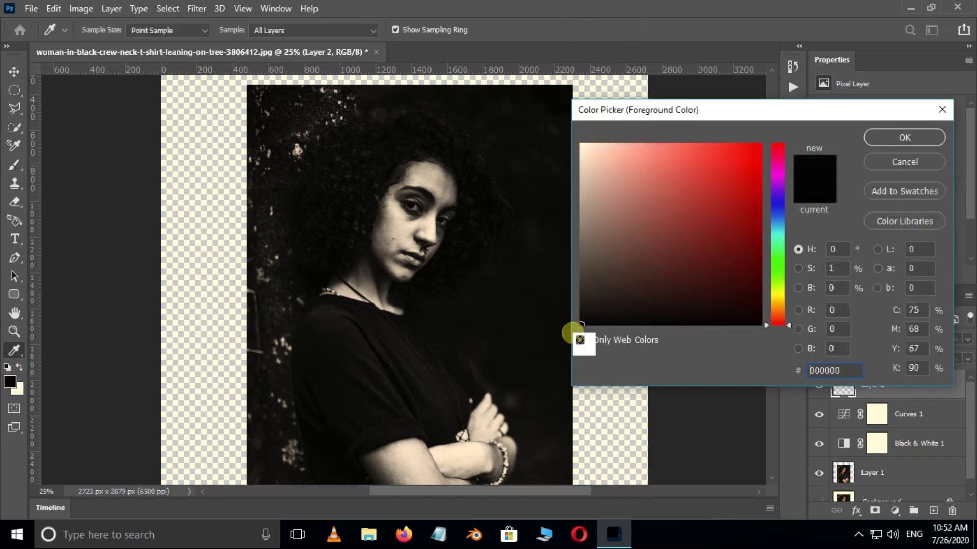
{"action": "left_click", "coordinate": [905, 139]}
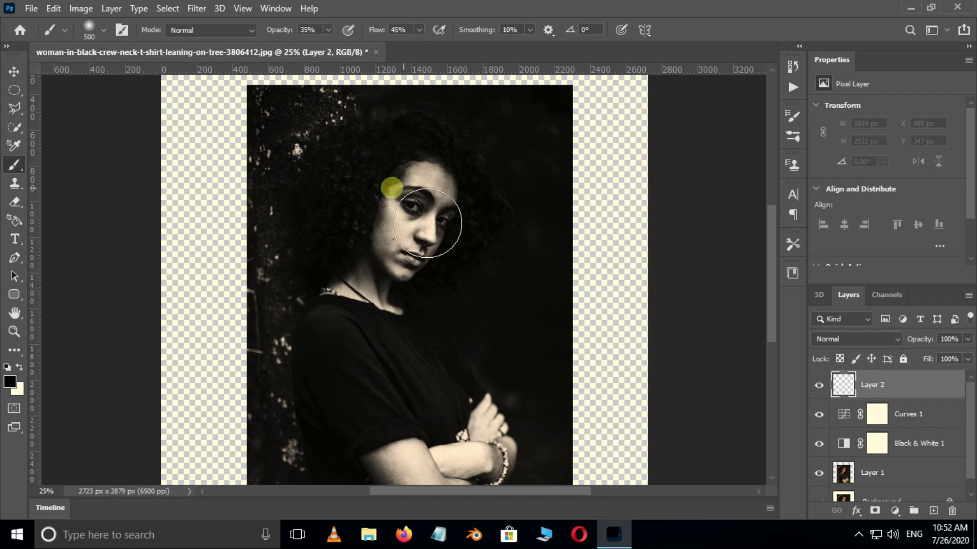
{"action": "left_click", "coordinate": [105, 29]}
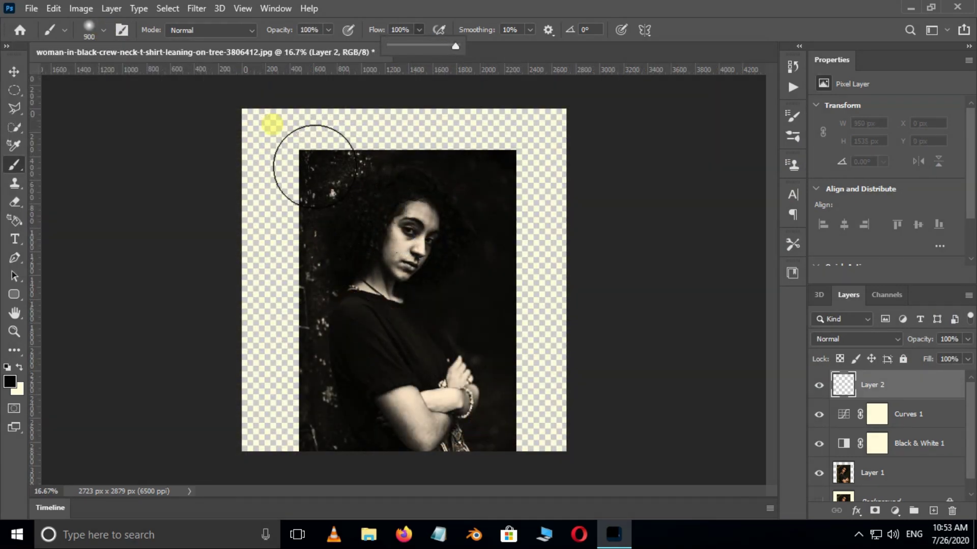
Step: Paint black over the left, top and right margins, then shrink the brush to 300 px
{"action": "mouse_move", "coordinate": [272, 123]}
{"action": "left_mouse_down"}
{"action": "mouse_move", "coordinate": [264, 256]}
{"action": "mouse_move", "coordinate": [252, 124]}
{"action": "mouse_move", "coordinate": [316, 138]}
{"action": "mouse_move", "coordinate": [254, 158]}
{"action": "mouse_move", "coordinate": [296, 279]}
{"action": "mouse_move", "coordinate": [282, 393]}
{"action": "left_mouse_up"}
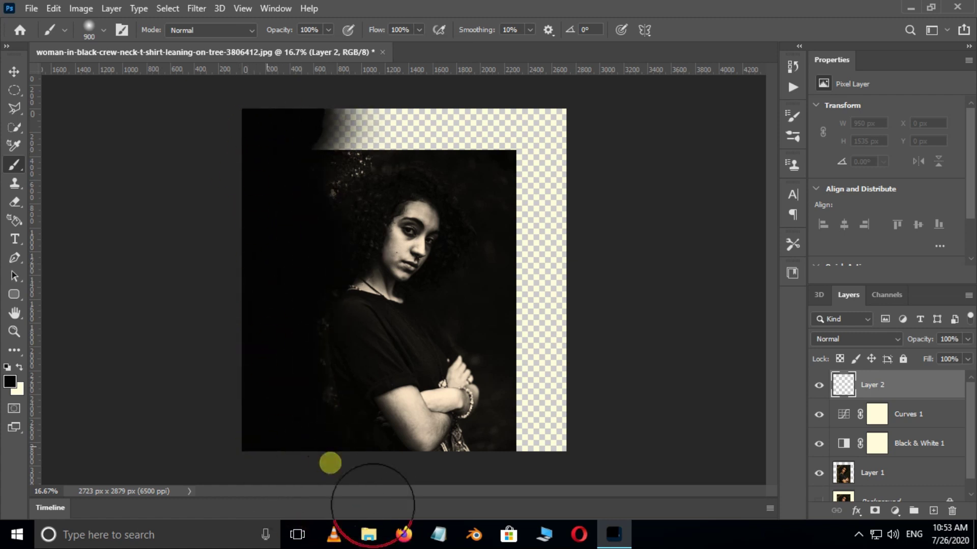
{"action": "mouse_move", "coordinate": [349, 481]}
{"action": "left_mouse_down"}
{"action": "mouse_move", "coordinate": [382, 141]}
{"action": "mouse_move", "coordinate": [542, 174]}
{"action": "mouse_move", "coordinate": [582, 229]}
{"action": "mouse_move", "coordinate": [563, 359]}
{"action": "mouse_move", "coordinate": [585, 497]}
{"action": "left_mouse_up"}
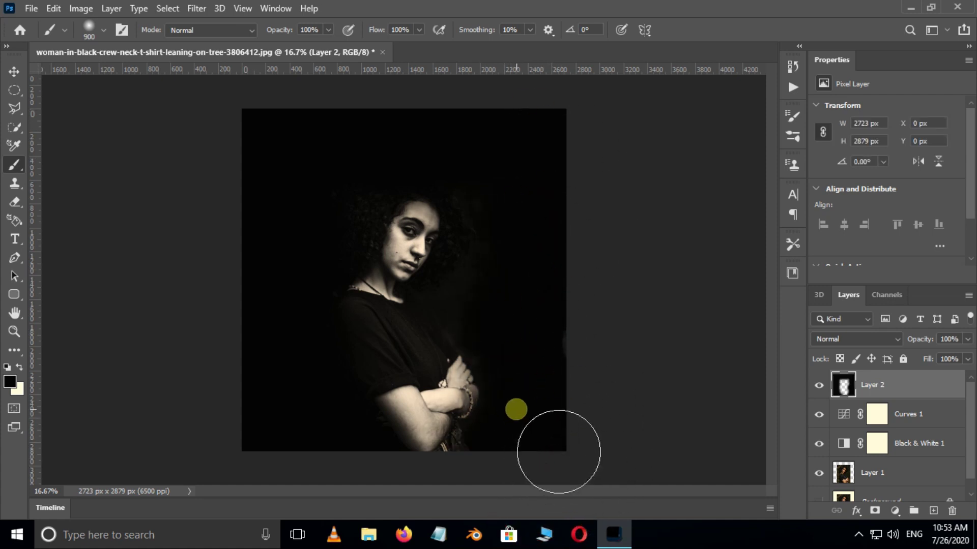
{"action": "key", "text": "ctrl+plus"}
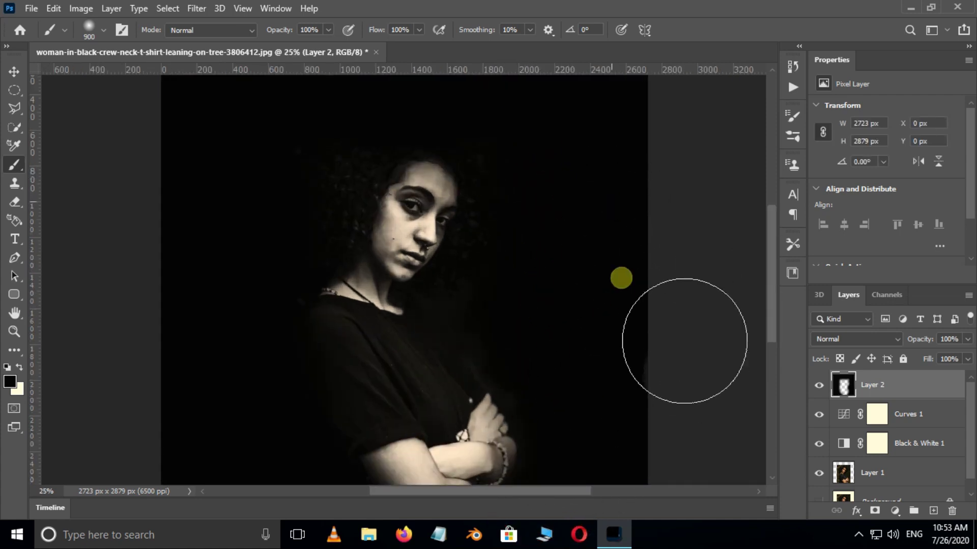
{"action": "key", "text": "bracketleft"}
{"action": "key", "text": "bracketleft"}
{"action": "key", "text": "bracketleft"}
{"action": "key", "text": "bracketleft"}
{"action": "key", "text": "bracketleft"}
{"action": "key", "text": "bracketleft"}
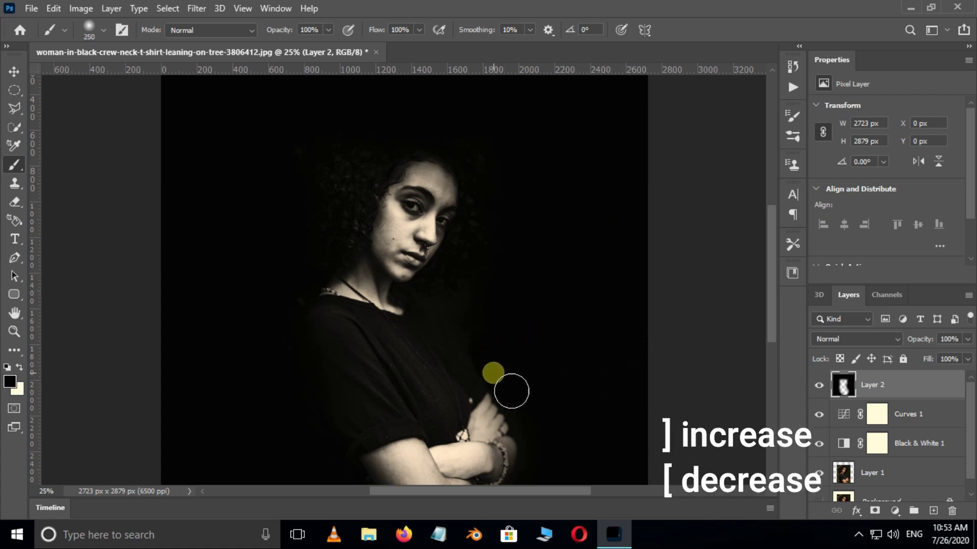
{"action": "scroll", "coordinate": [526, 345], "scroll_direction": "down", "scroll_amount": 5}
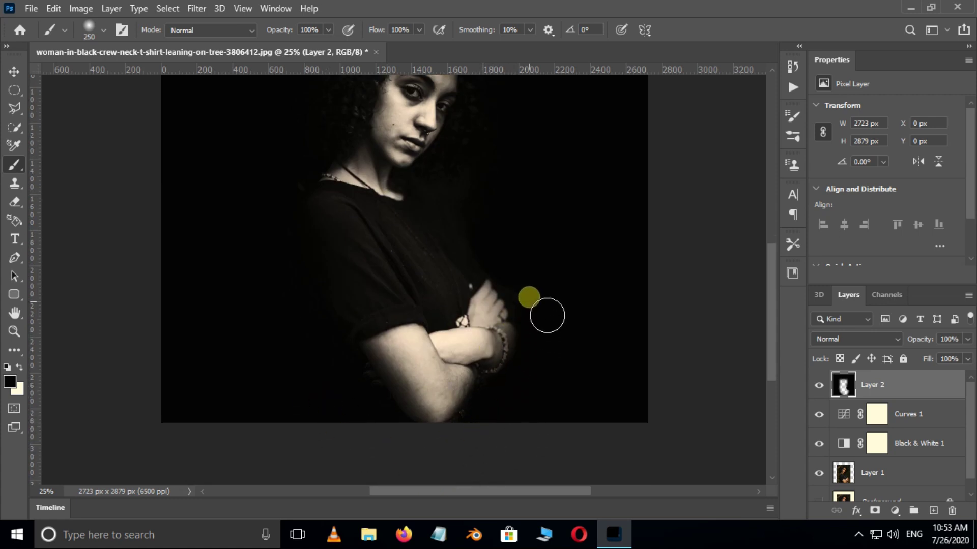
{"action": "scroll", "coordinate": [548, 315], "scroll_direction": "up", "scroll_amount": 2}
{"action": "scroll", "coordinate": [545, 255], "scroll_direction": "up", "scroll_amount": 3}
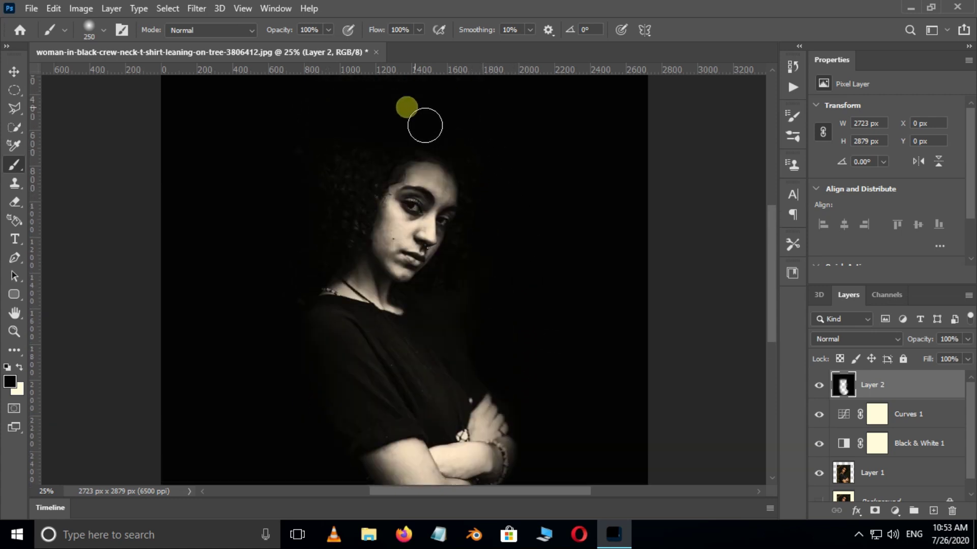
Step: Lower brush opacity to 30% and flow to 31%, enlarging the brush to 700 px
{"action": "left_click_drag", "start_coordinate": [286, 47], "coordinate": [283, 49]}
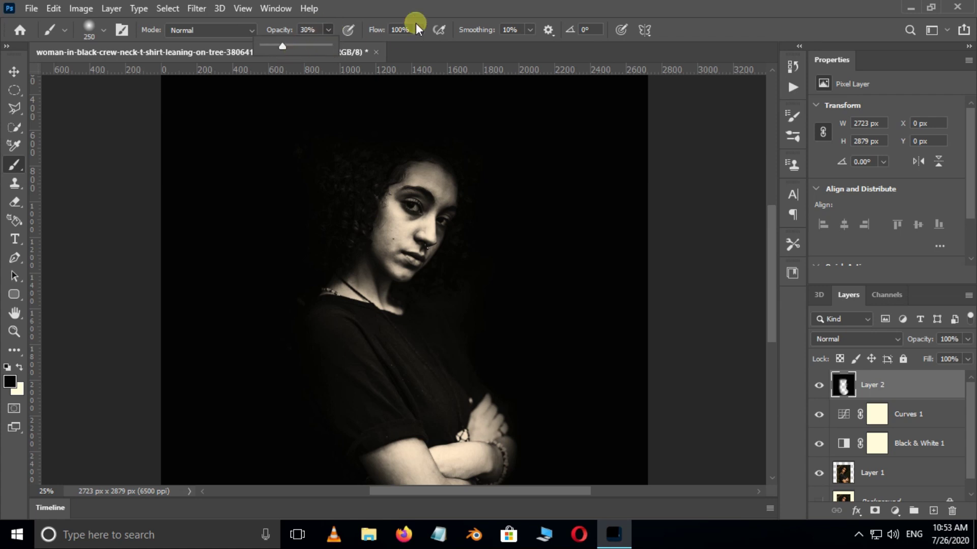
{"action": "left_click_drag", "start_coordinate": [419, 30], "coordinate": [374, 48]}
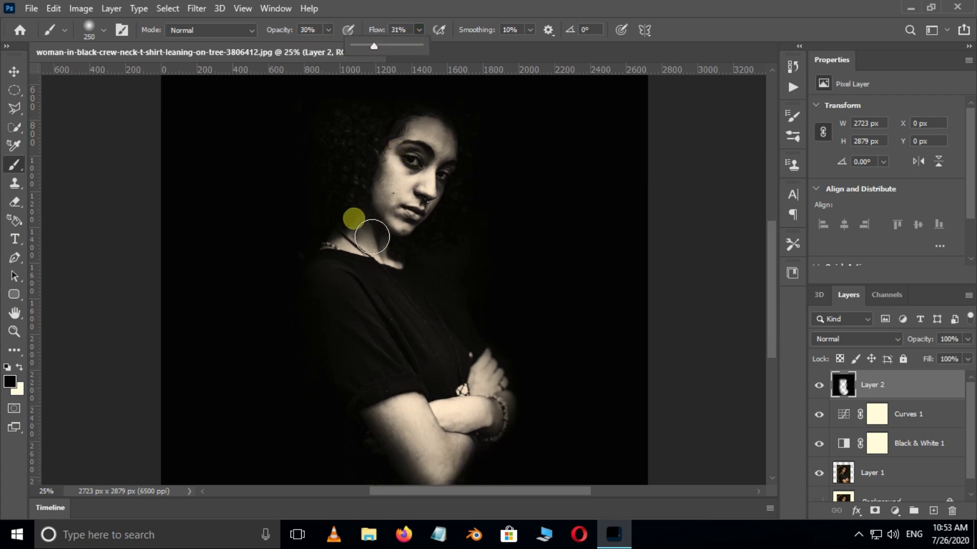
{"action": "scroll", "coordinate": [441, 312], "scroll_direction": "up", "scroll_amount": 2, "text": "alt"}
{"action": "scroll", "coordinate": [441, 313], "scroll_direction": "up", "scroll_amount": 2}
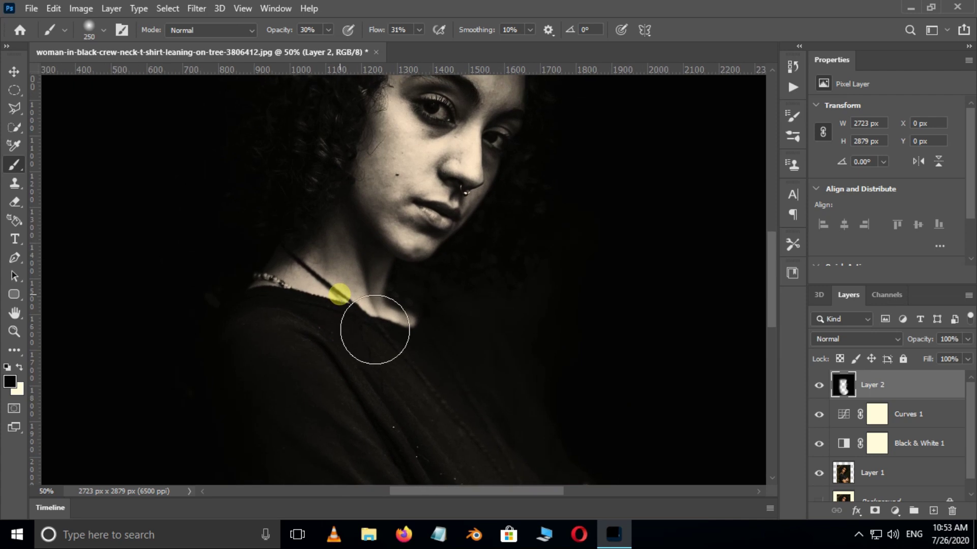
{"action": "key", "text": "]"}
{"action": "scroll", "coordinate": [412, 206], "scroll_direction": "up", "scroll_amount": 1}
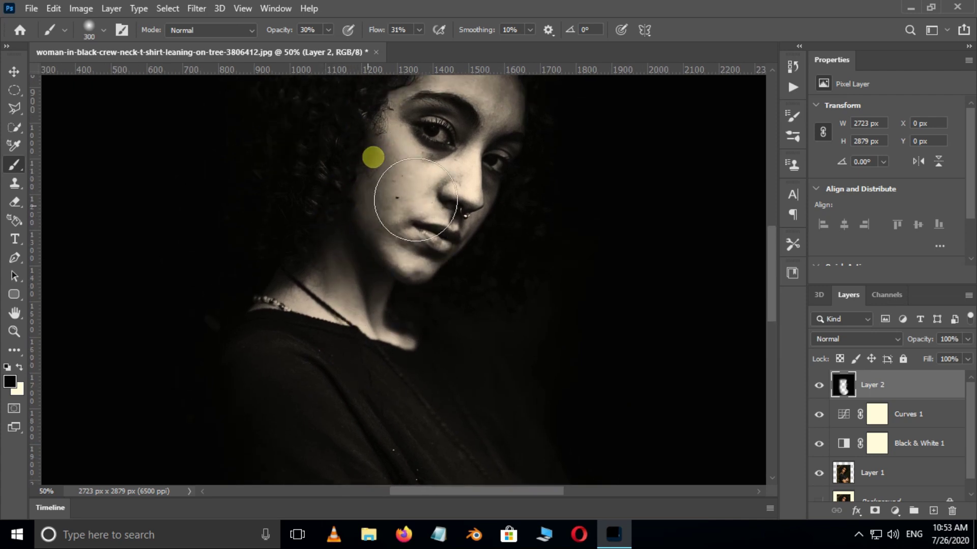
{"action": "scroll", "coordinate": [428, 229], "scroll_direction": "up", "scroll_amount": 3}
{"action": "scroll", "coordinate": [427, 229], "scroll_direction": "right", "scroll_amount": 1}
{"action": "scroll", "coordinate": [489, 229], "scroll_direction": "down", "scroll_amount": 5}
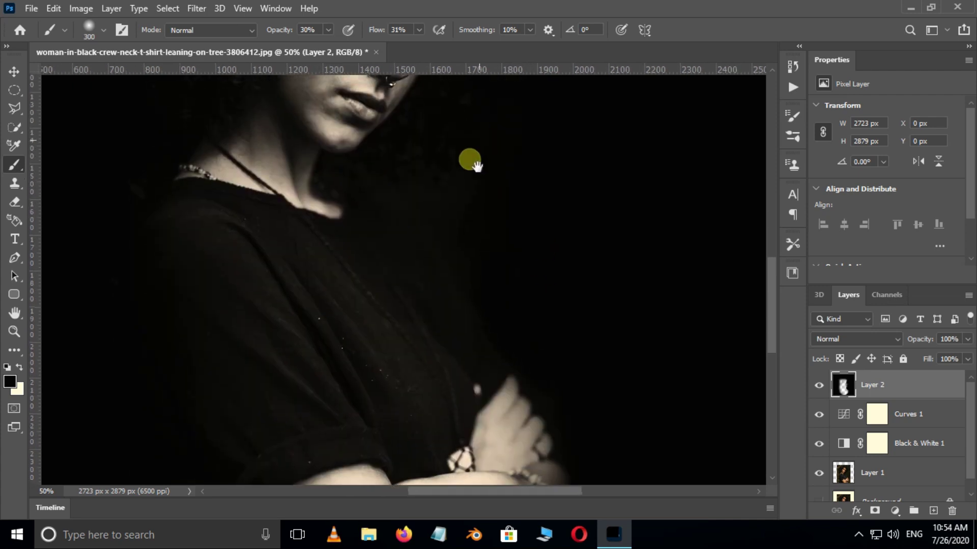
{"action": "scroll", "coordinate": [338, 219], "scroll_direction": "down", "scroll_amount": 2}
{"action": "key", "text": "]"}
{"action": "key", "text": "]"}
{"action": "key", "text": "]"}
{"action": "key", "text": "]"}
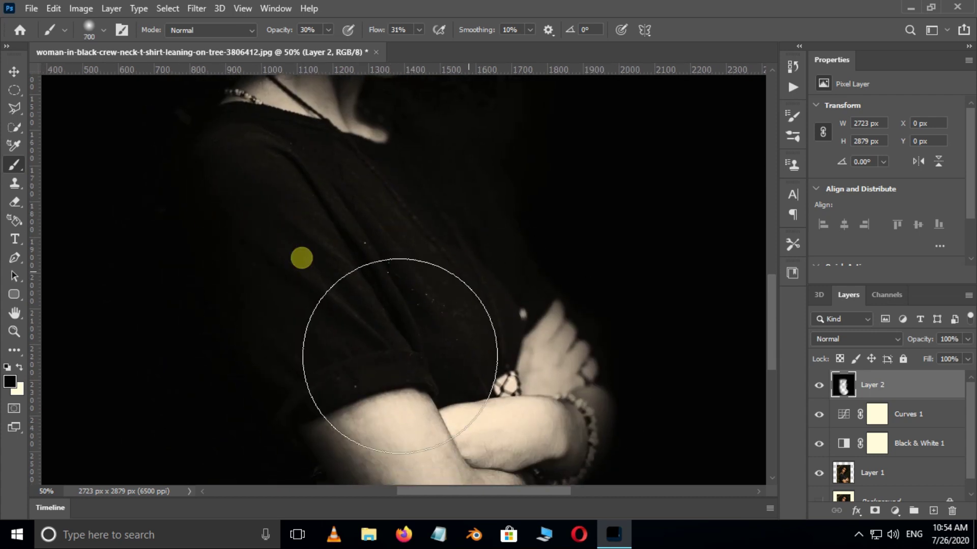
{"action": "key", "text": "]"}
{"action": "scroll", "coordinate": [311, 348], "scroll_direction": "down", "scroll_amount": 3}
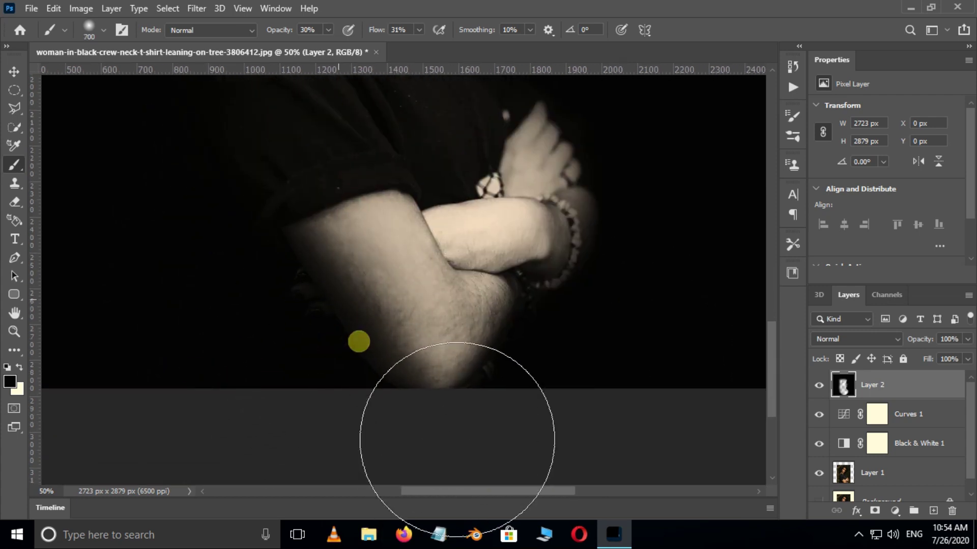
{"action": "scroll", "coordinate": [468, 473], "scroll_direction": "up", "scroll_amount": 2}
{"action": "scroll", "coordinate": [534, 306], "scroll_direction": "right", "scroll_amount": 2}
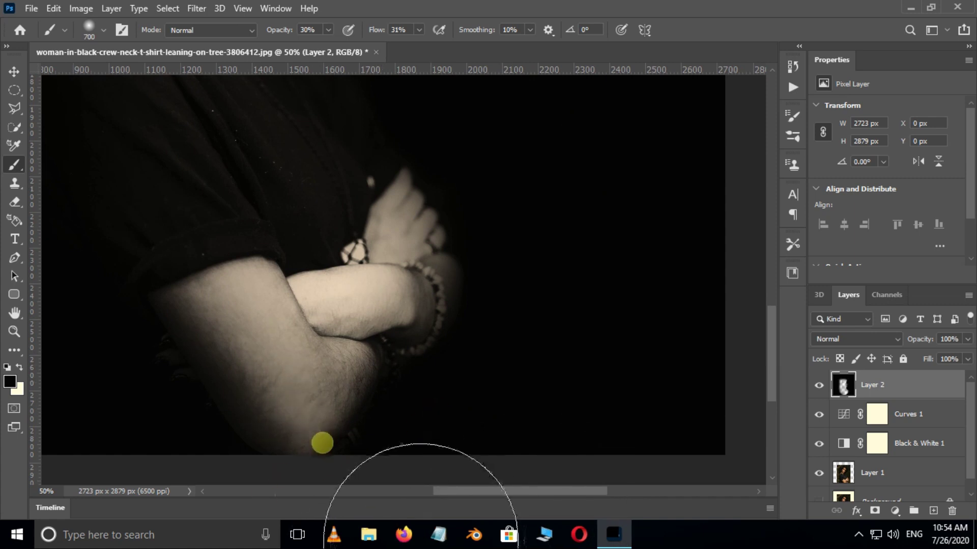
Step: Shrink the brush to 400 px, raise opacity to 48%, and zoom out to the figure
{"action": "key", "text": "["}
{"action": "key", "text": "["}
{"action": "key", "text": "["}
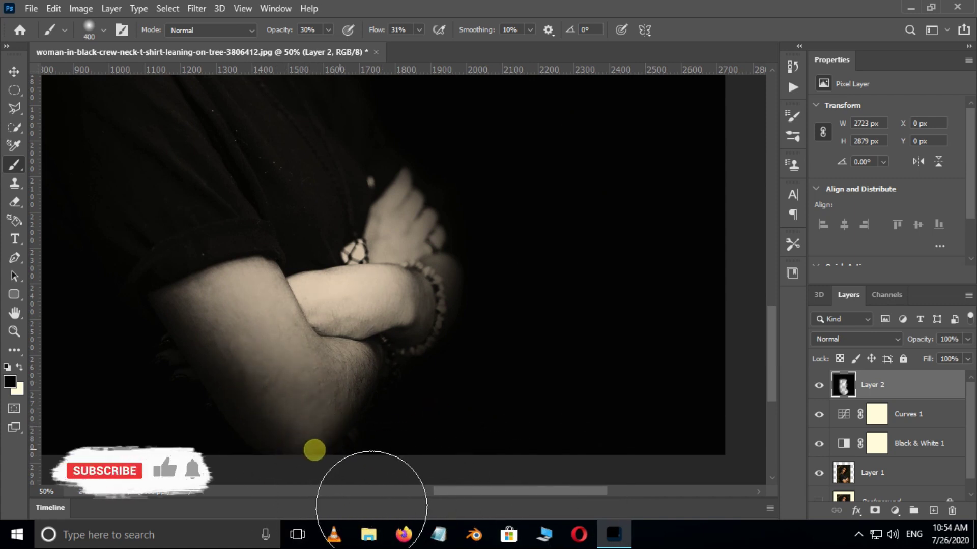
{"action": "left_click_drag", "start_coordinate": [328, 30], "coordinate": [339, 45]}
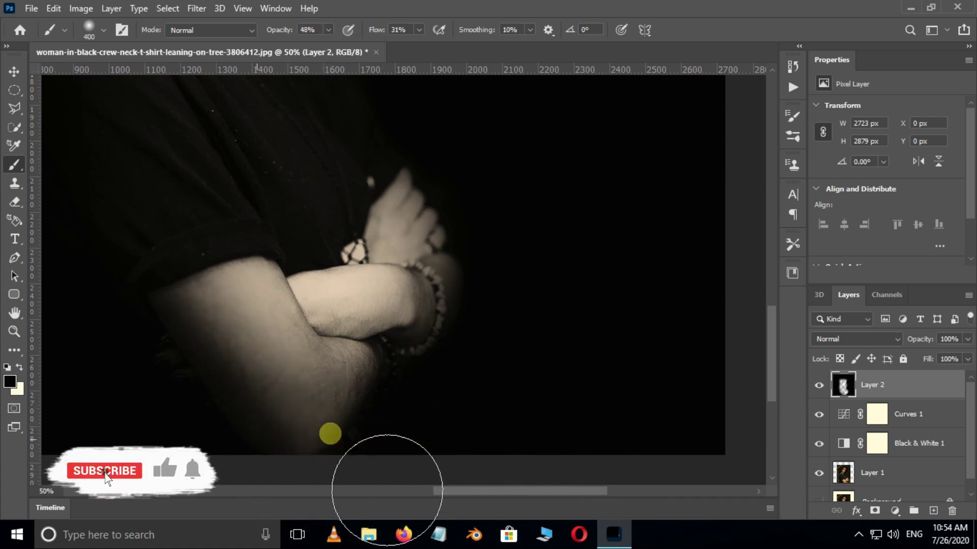
{"action": "scroll", "coordinate": [524, 272], "scroll_direction": "up", "scroll_amount": 3}
{"action": "scroll", "coordinate": [208, 332], "scroll_direction": "up", "scroll_amount": 2}
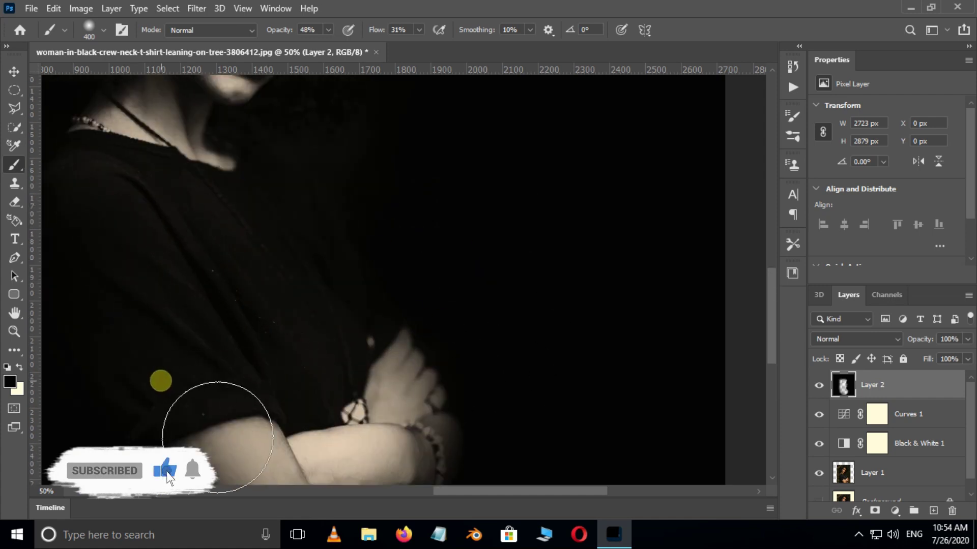
{"action": "mouse_move", "coordinate": [191, 169]}
{"action": "left_mouse_down"}
{"action": "mouse_move", "coordinate": [189, 317]}
{"action": "mouse_move", "coordinate": [392, 349]}
{"action": "left_mouse_up"}
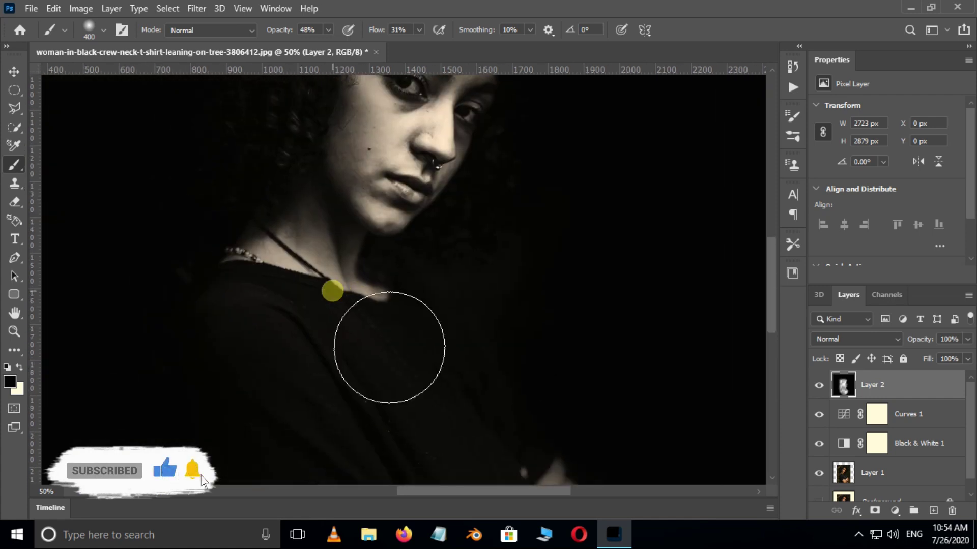
{"action": "key", "text": "ctrl+minus"}
{"action": "key", "text": "ctrl+minus"}
Step: Add a near-white cream Solid Color fill layer and set its opacity to 8%
{"action": "left_click", "coordinate": [13, 71]}
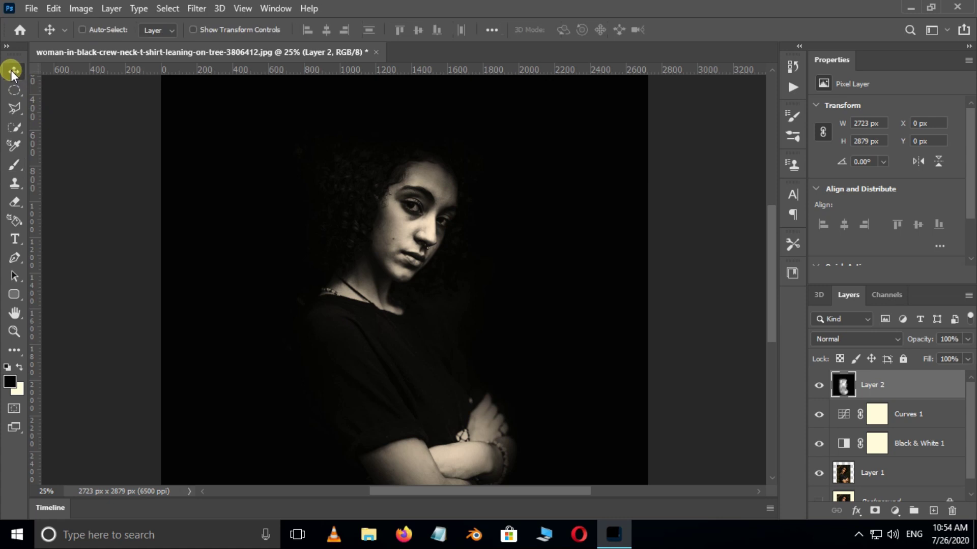
{"action": "left_click", "coordinate": [895, 511]}
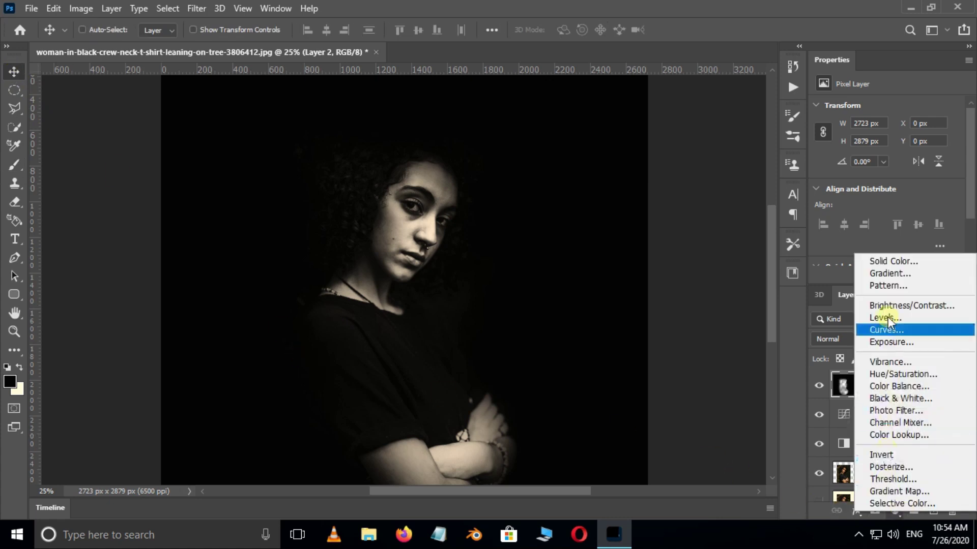
{"action": "left_click", "coordinate": [889, 262]}
{"action": "left_click_drag", "start_coordinate": [649, 229], "coordinate": [586, 140]}
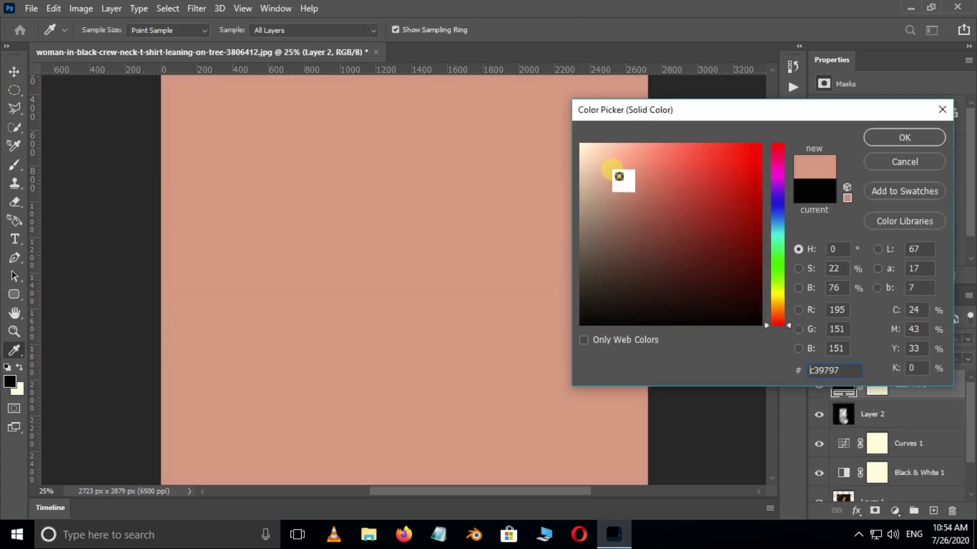
{"action": "left_click", "coordinate": [876, 138]}
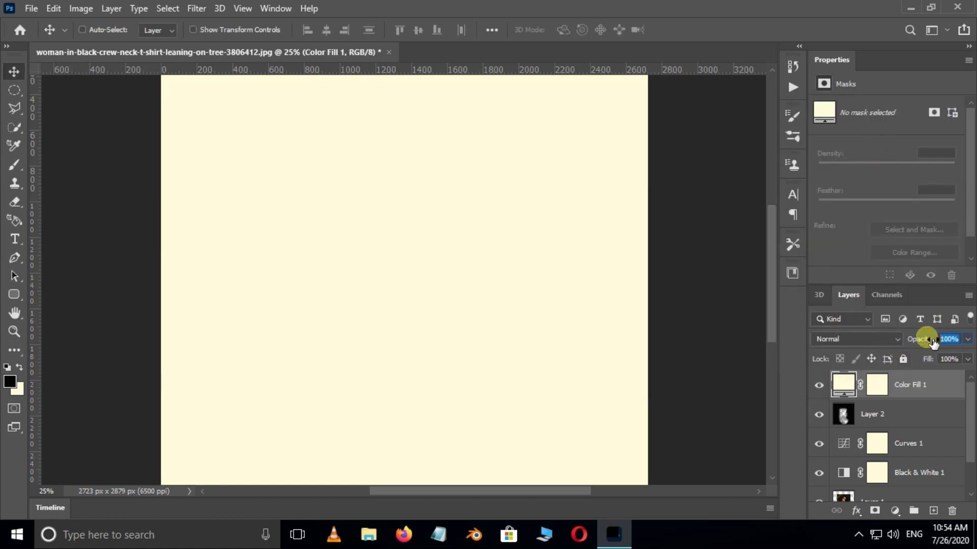
{"action": "type", "text": "8"}
{"action": "key", "text": "Return"}
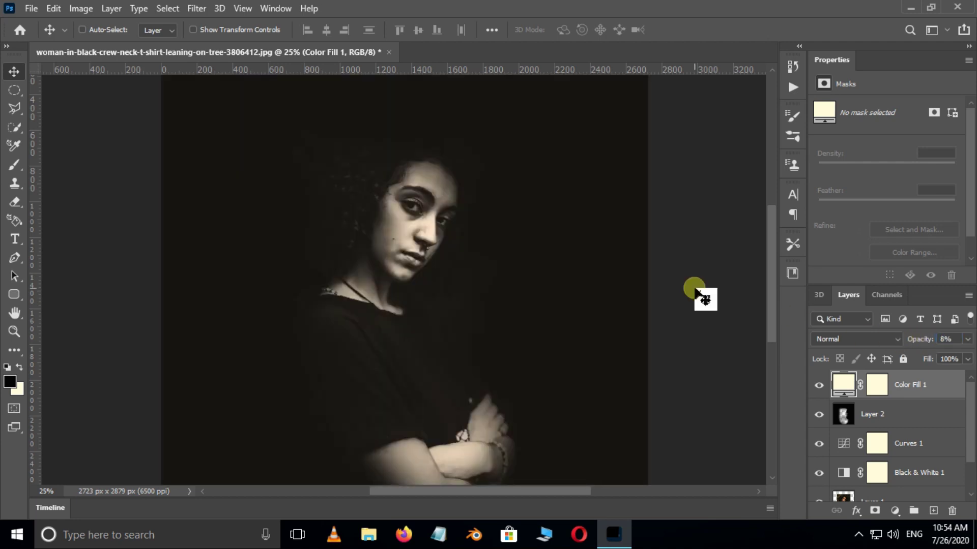
{"action": "scroll", "coordinate": [676, 295], "scroll_direction": "down", "scroll_amount": 1}
{"action": "scroll", "coordinate": [649, 297], "scroll_direction": "down", "scroll_amount": 1}
{"action": "scroll", "coordinate": [632, 300], "scroll_direction": "up", "scroll_amount": 1}
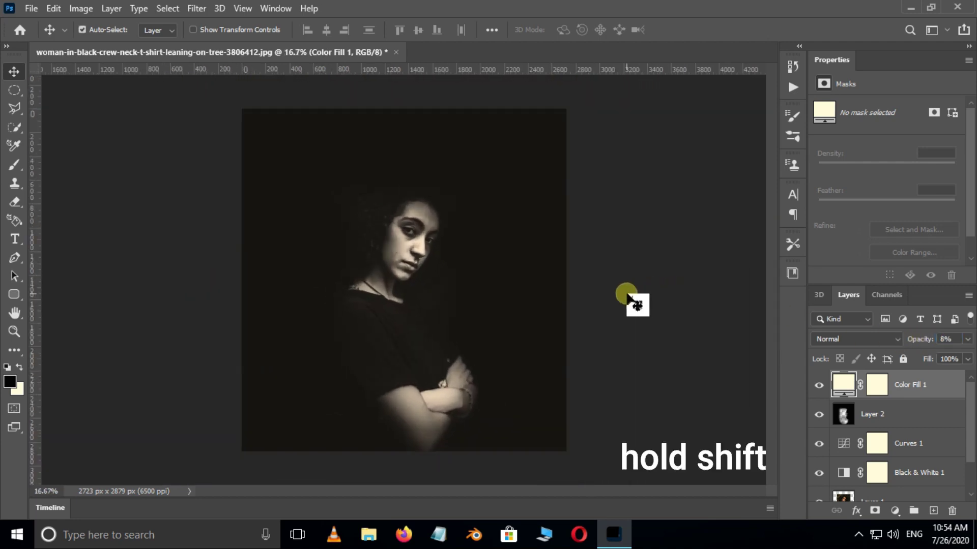
{"action": "scroll", "coordinate": [636, 304], "scroll_direction": "up", "scroll_amount": 1}
{"action": "scroll", "coordinate": [944, 419], "scroll_direction": "down", "scroll_amount": 2}
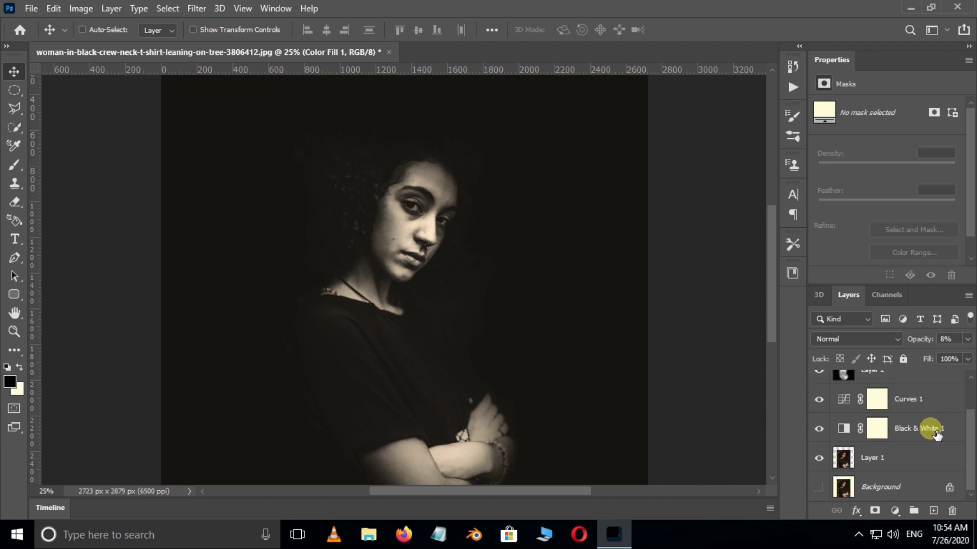
Step: Group Layer 1 through Layer 2 into Group 1, toggling its visibility to compare before and after
{"action": "left_click", "coordinate": [902, 467], "text": "shift"}
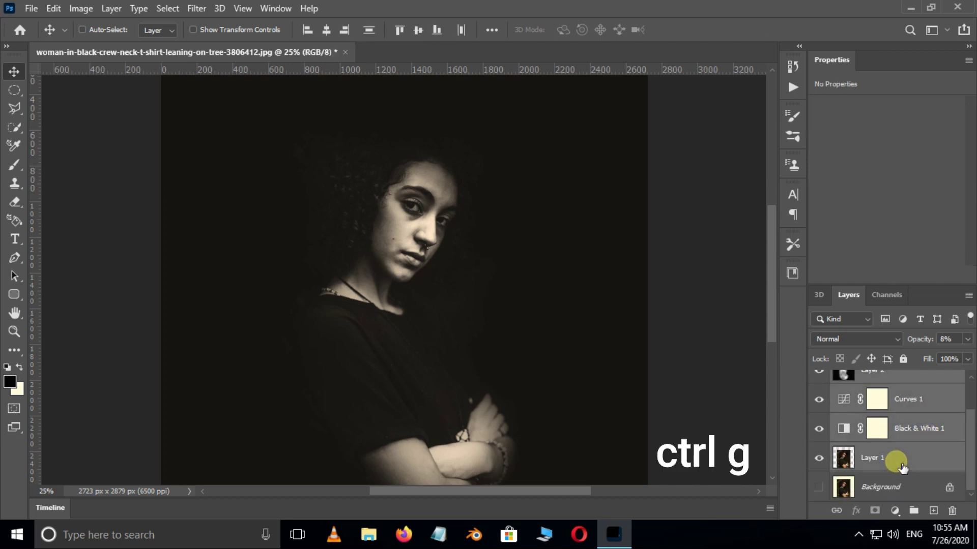
{"action": "key", "text": "ctrl+g"}
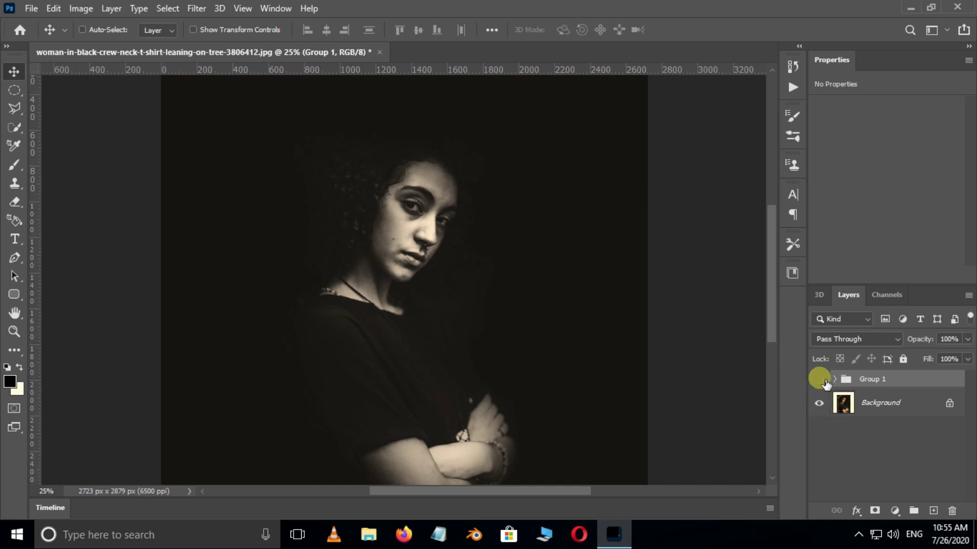
{"action": "left_click", "coordinate": [821, 380]}
{"action": "left_click", "coordinate": [820, 379]}
{"action": "left_click", "coordinate": [820, 379]}
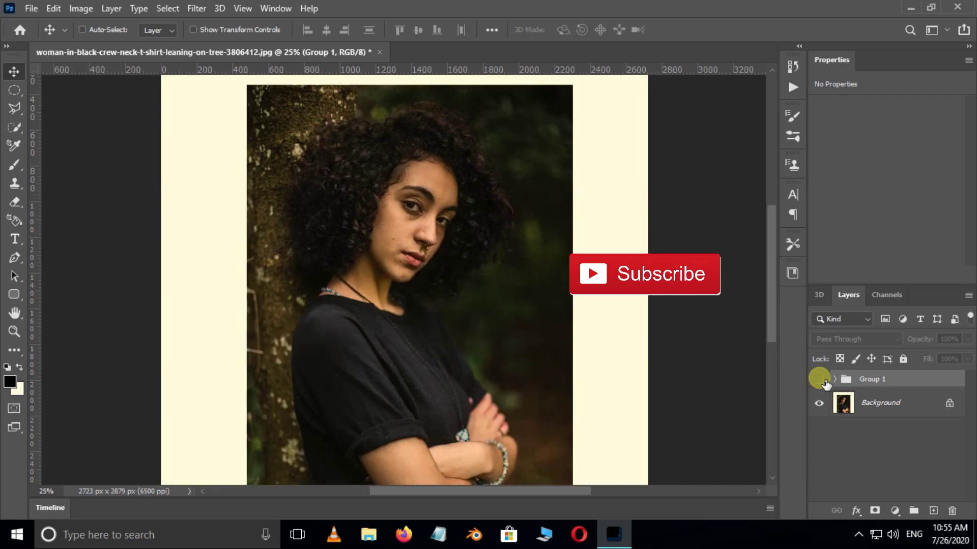
{"action": "left_click", "coordinate": [820, 380]}
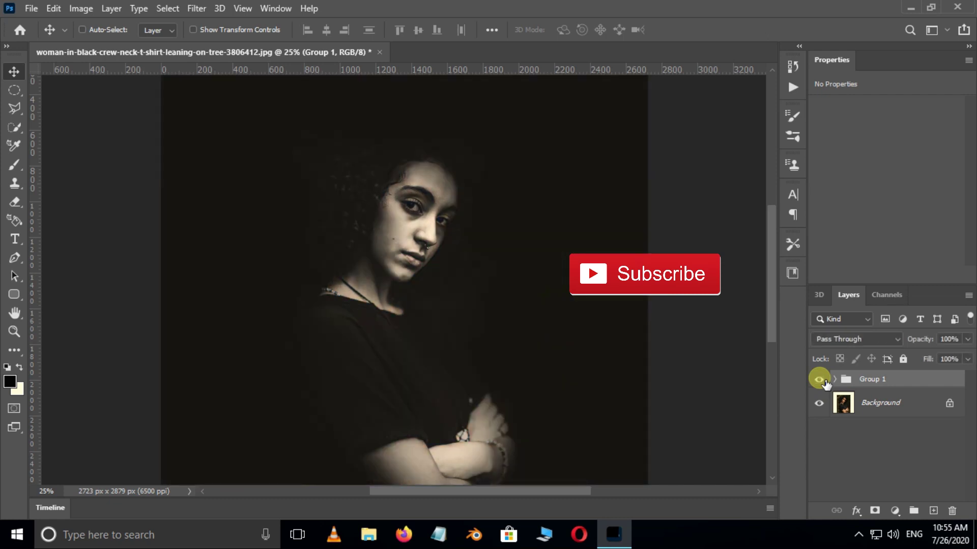